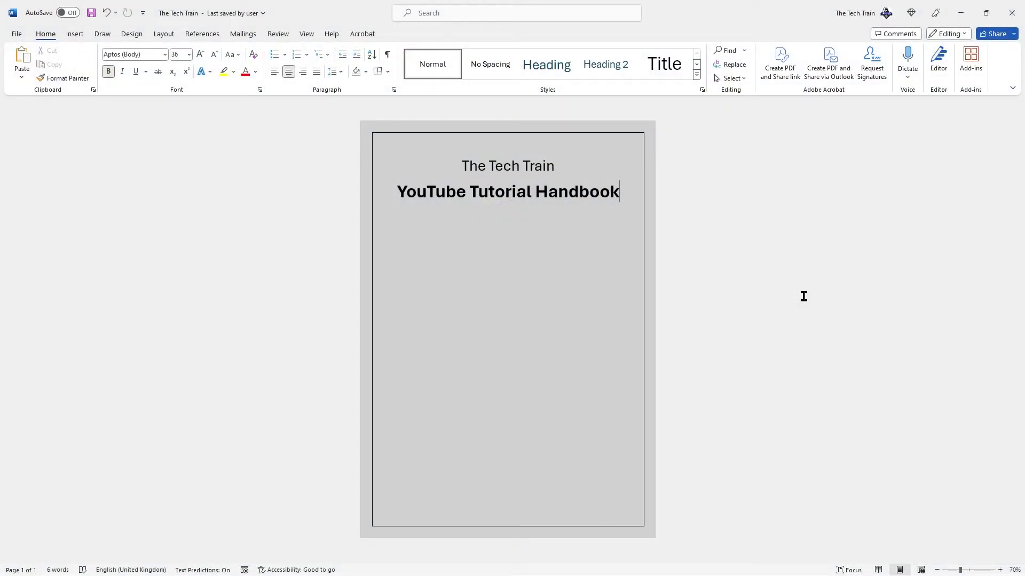
# Step: Select all the document text and center-align both cover title lines
pyautogui.hotkey('ctrl', 'a')
pyautogui.hotkey('ctrl', 'r')
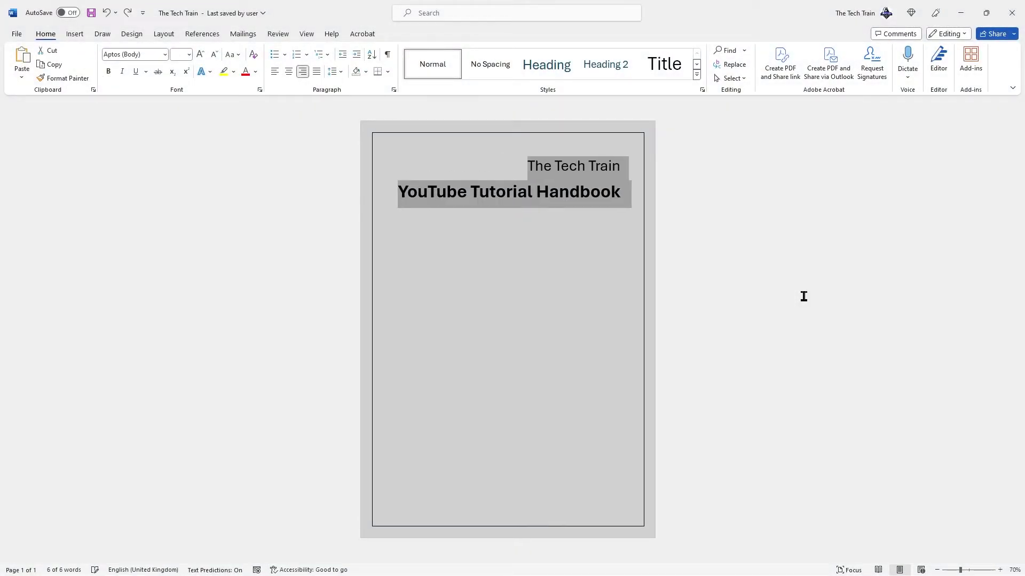
pyautogui.hotkey('ctrl', 'e')
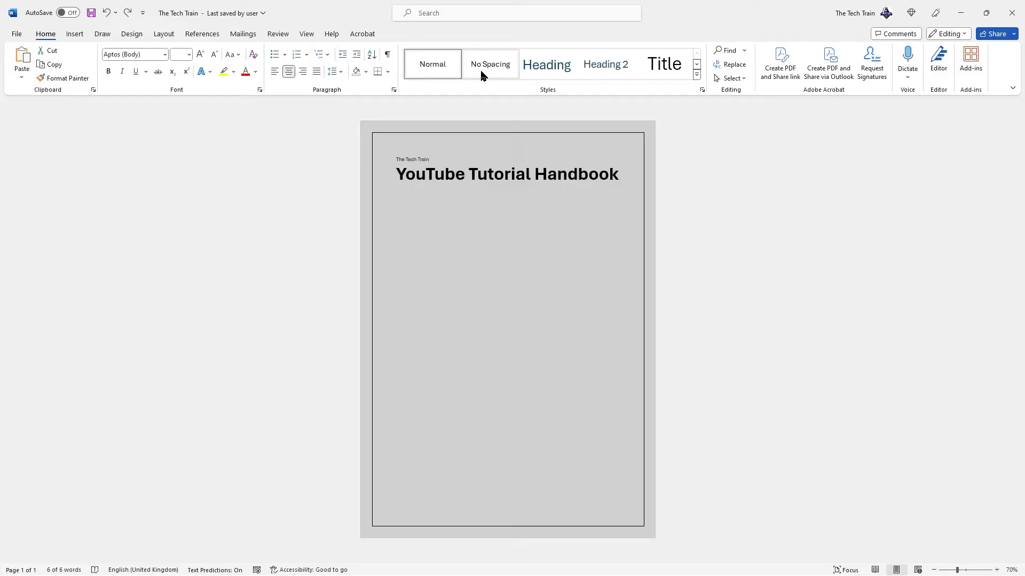
# Step: Insert blank lines above 'The Tech Train' to lower both title lines toward mid-page
pyautogui.click(462, 166)
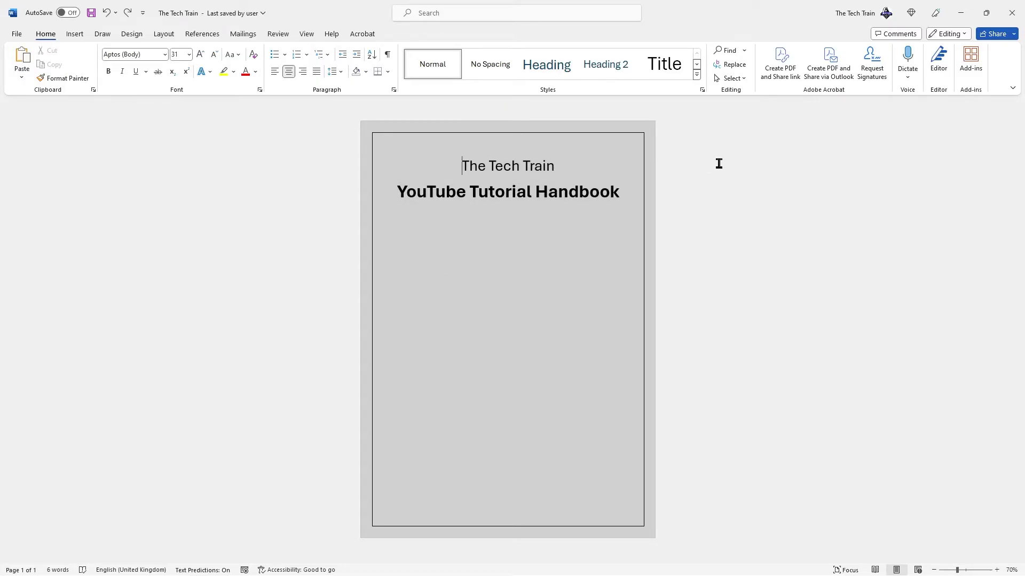
pyautogui.press('Return')
pyautogui.press('Return')
pyautogui.press('Return')
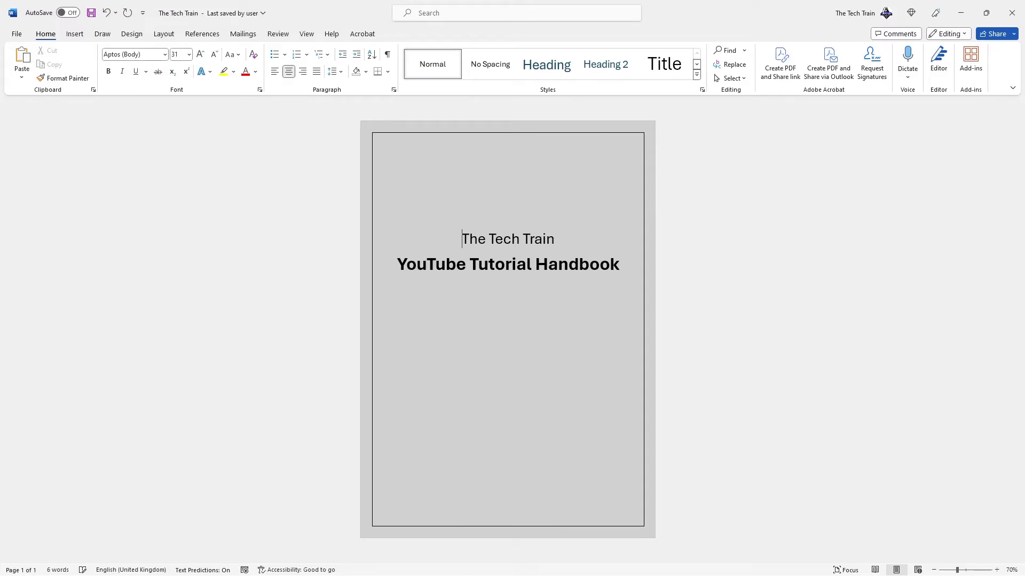
pyautogui.press('Return')
pyautogui.press('Return')
pyautogui.press('Return')
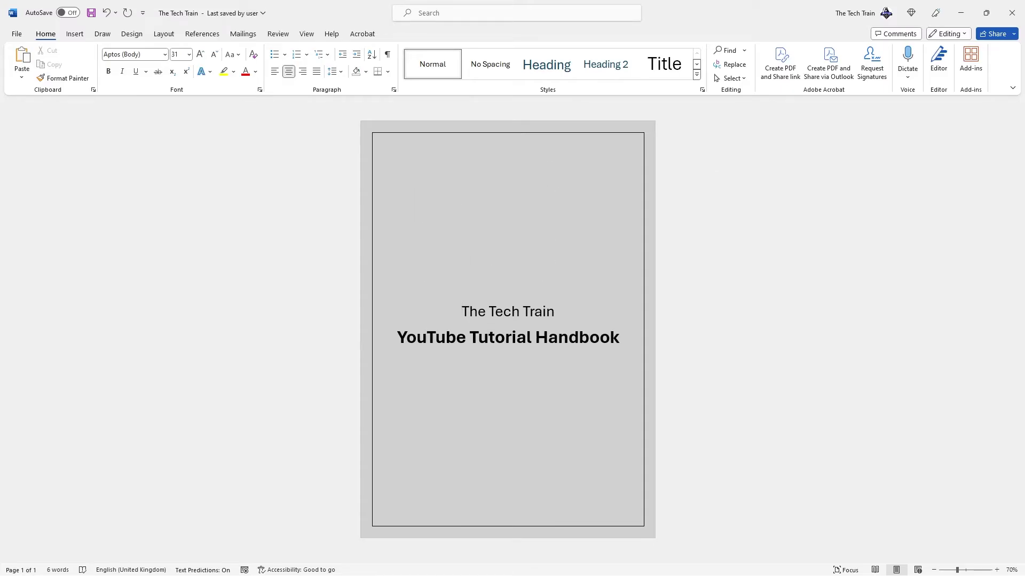
pyautogui.press('BackSpace')
pyautogui.press('Return')
pyautogui.press('BackSpace')
pyautogui.press('Return')
pyautogui.press('BackSpace')
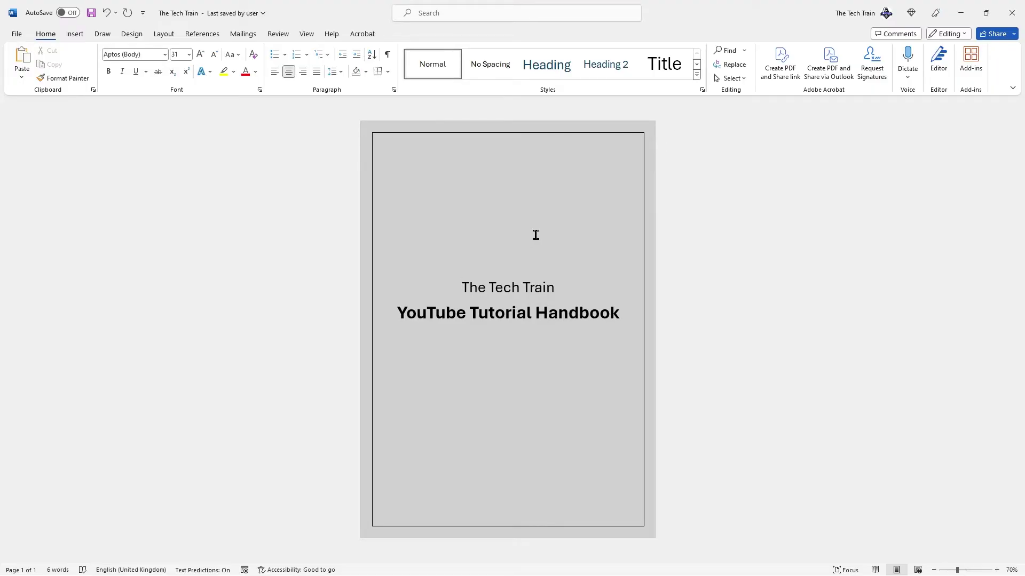
pyautogui.click(528, 240)
pyautogui.click(519, 262)
# Step: Insert the Logo image from this computer, then shrink and reposition it above the titles
pyautogui.click(75, 33)
pyautogui.click(131, 65)
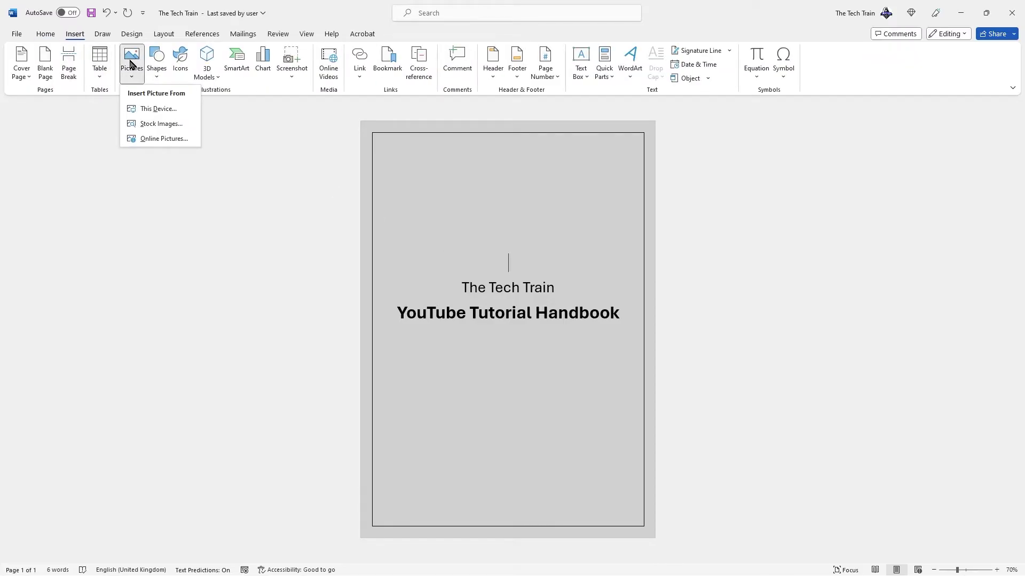
pyautogui.click(153, 109)
pyautogui.click(150, 102)
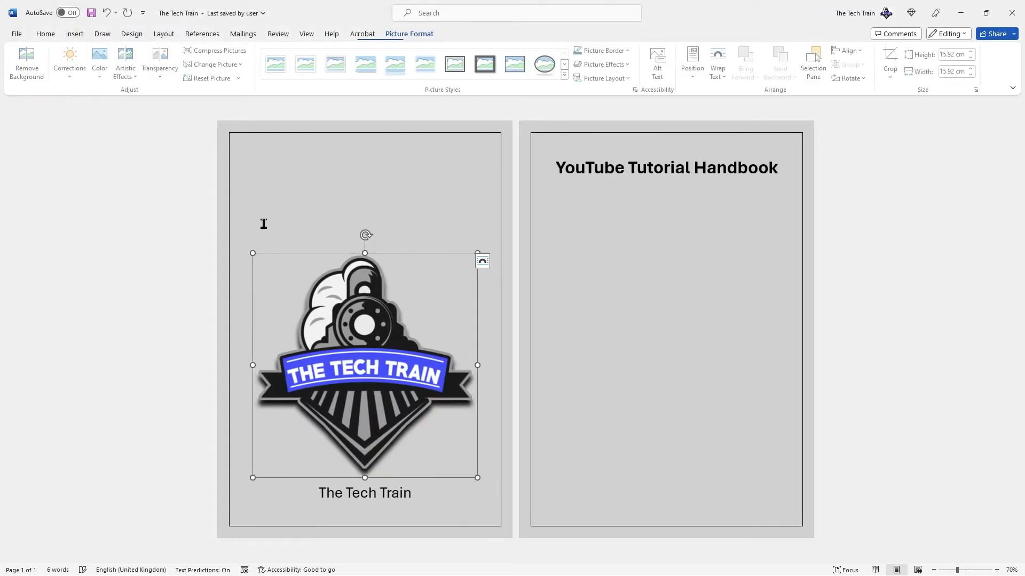
pyautogui.moveTo(470, 252); pyautogui.dragTo(369, 366)
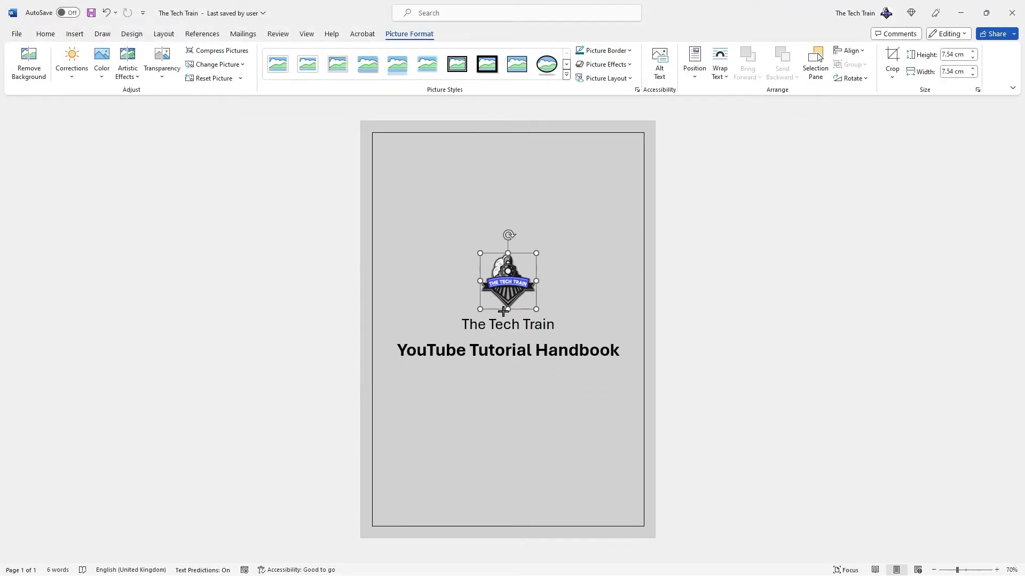
pyautogui.moveTo(507, 304); pyautogui.dragTo(508, 230)
pyautogui.click(508, 214)
# Step: Delete the empty paragraphs above the logo
pyautogui.press('Return')
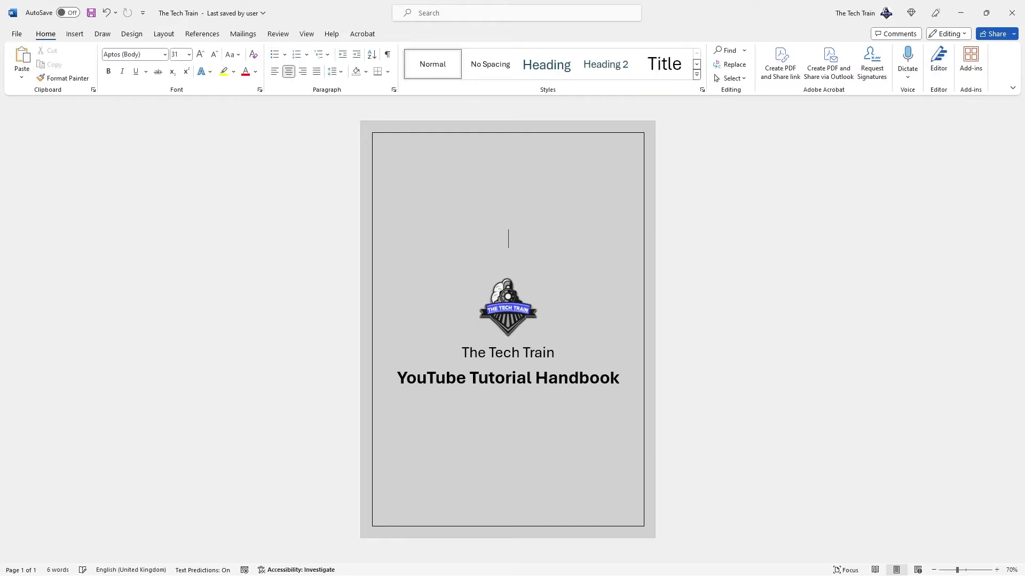
pyautogui.press('BackSpace')
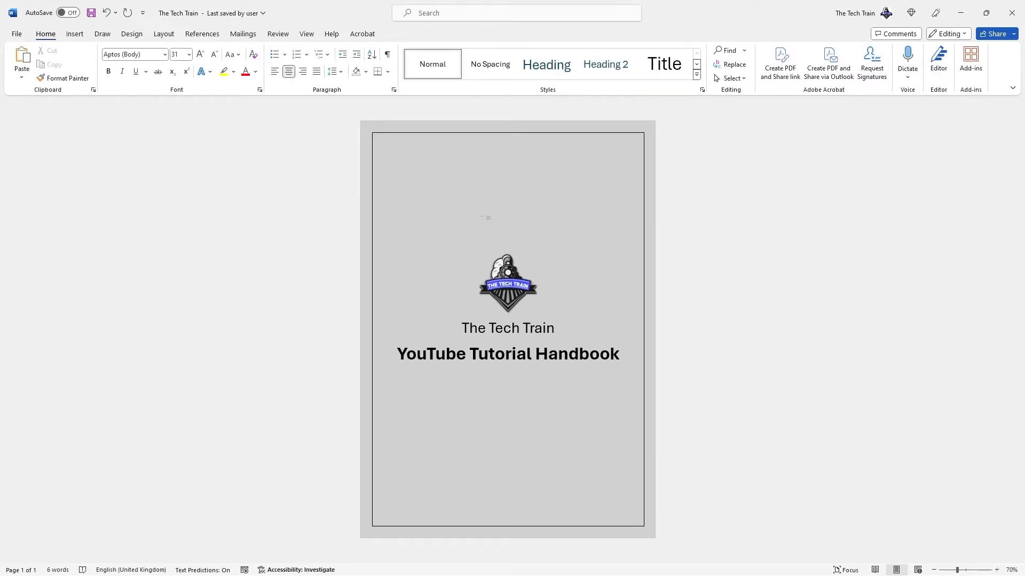
pyautogui.doubleClick(522, 218)
pyautogui.click(498, 217)
pyautogui.press('Delete')
pyautogui.press('Delete')
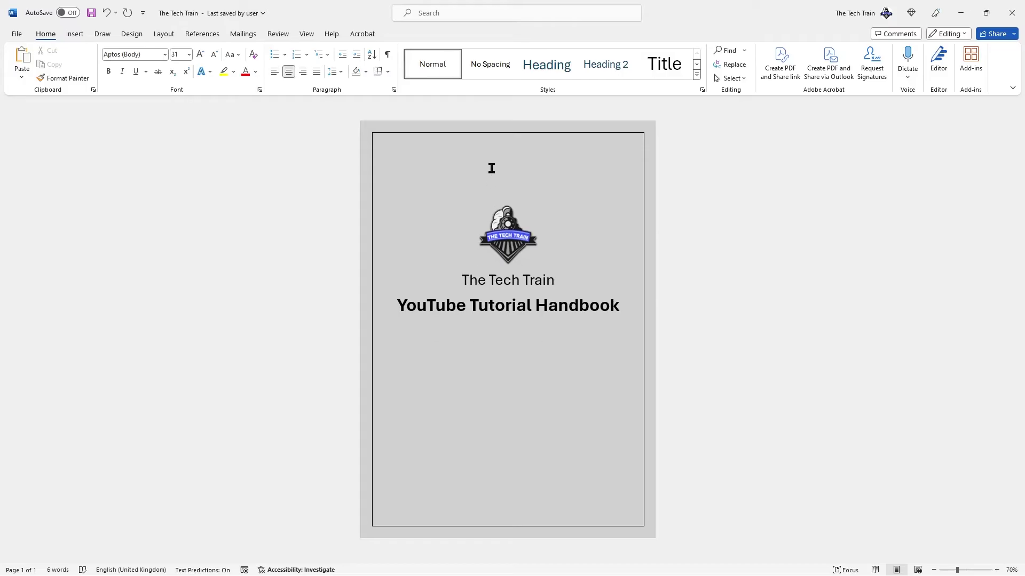
pyautogui.press('Delete')
pyautogui.press('Delete')
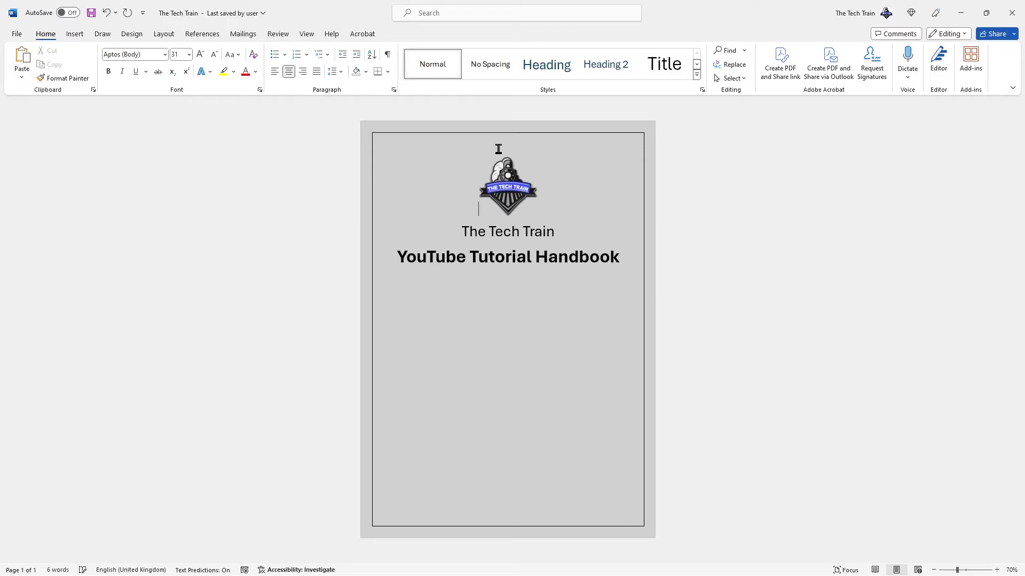
# Step: Put the cursor before 'The Tech Train' and bring up the Layout ribbon options
pyautogui.click(445, 234)
pyautogui.click(164, 36)
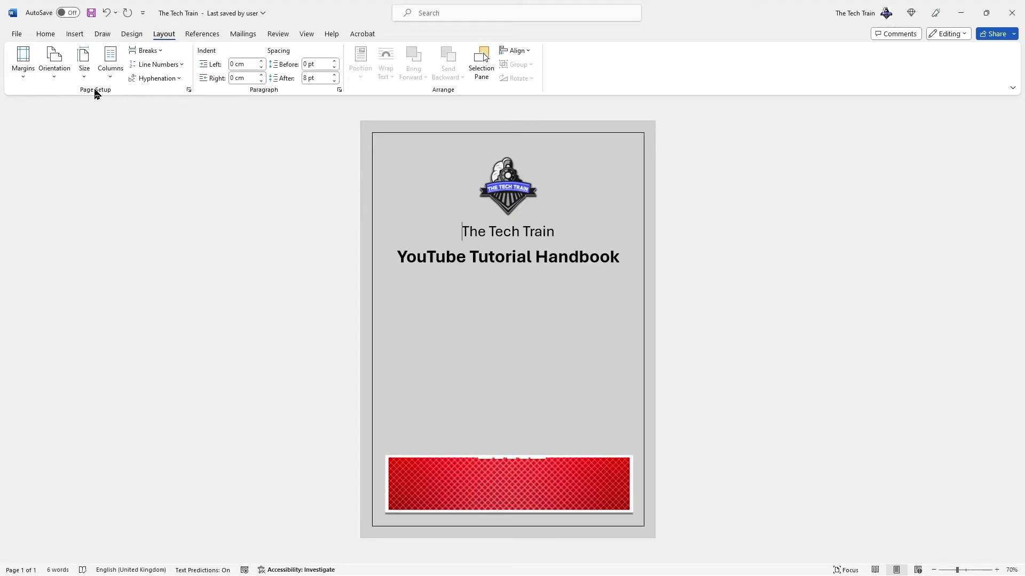
# Step: Set the page's vertical alignment to Center in Page Setup and apply it
pyautogui.click(189, 90)
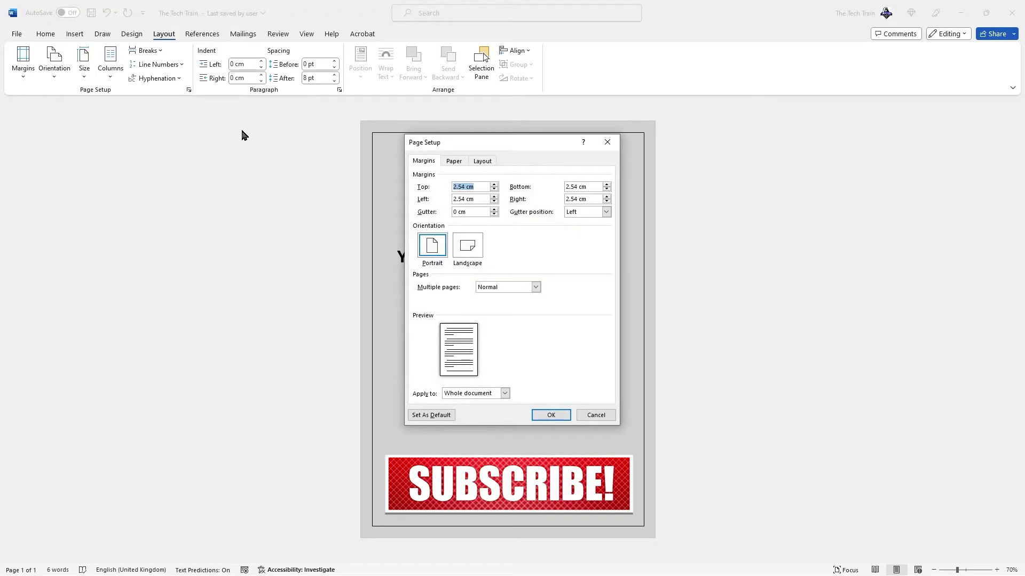
pyautogui.moveTo(445, 145); pyautogui.dragTo(351, 134)
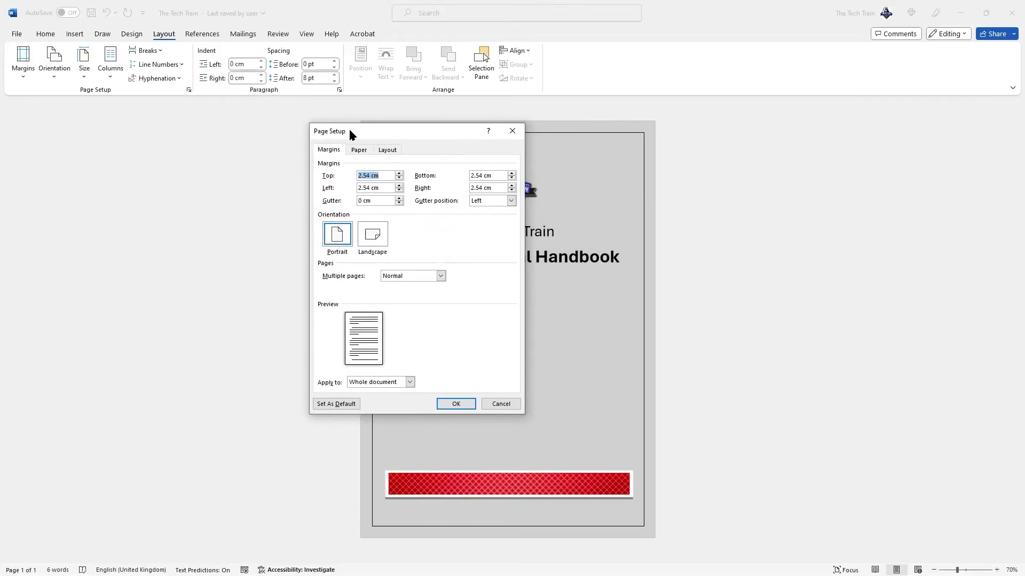
pyautogui.click(386, 155)
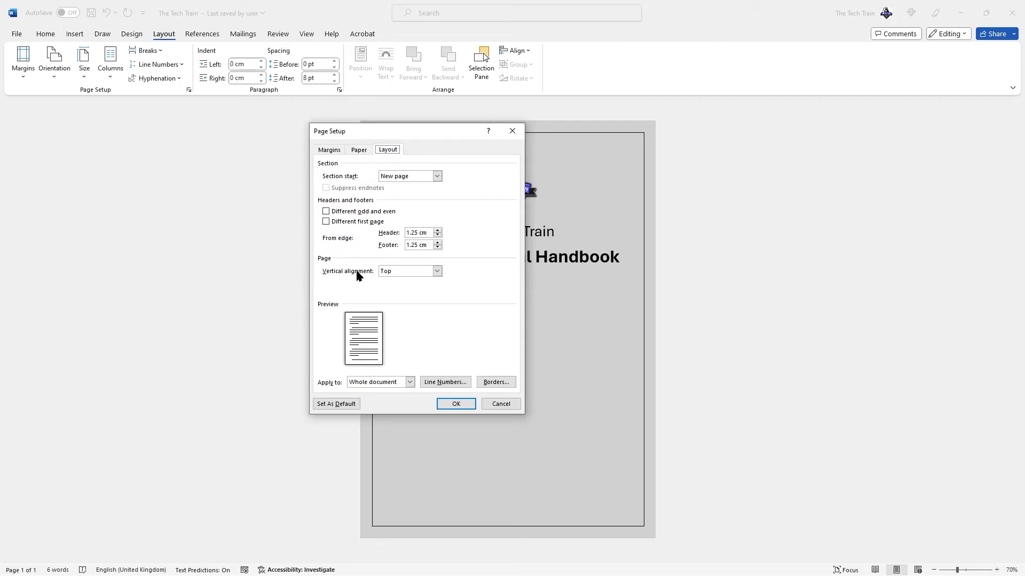
pyautogui.click(398, 276)
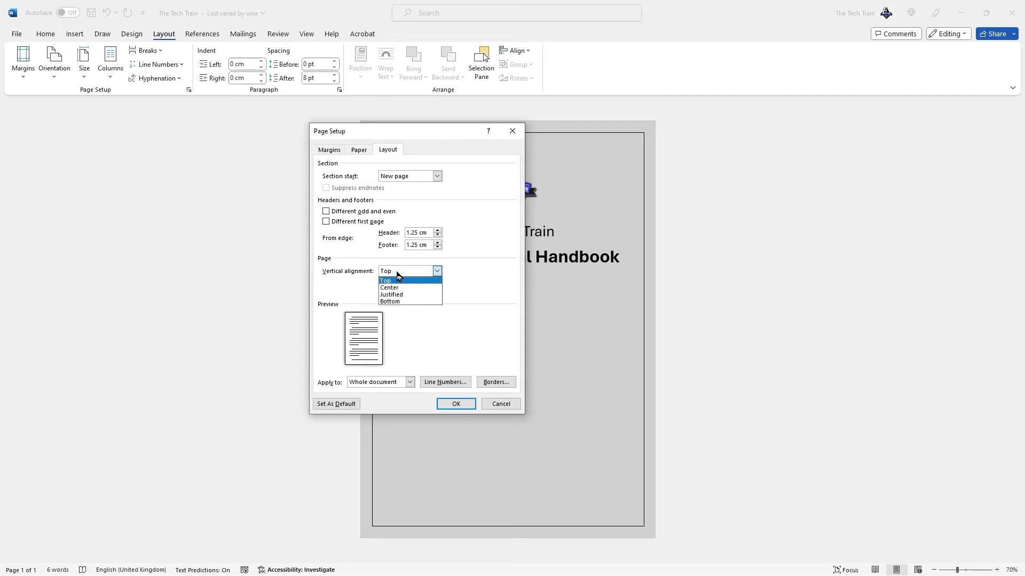
pyautogui.click(398, 287)
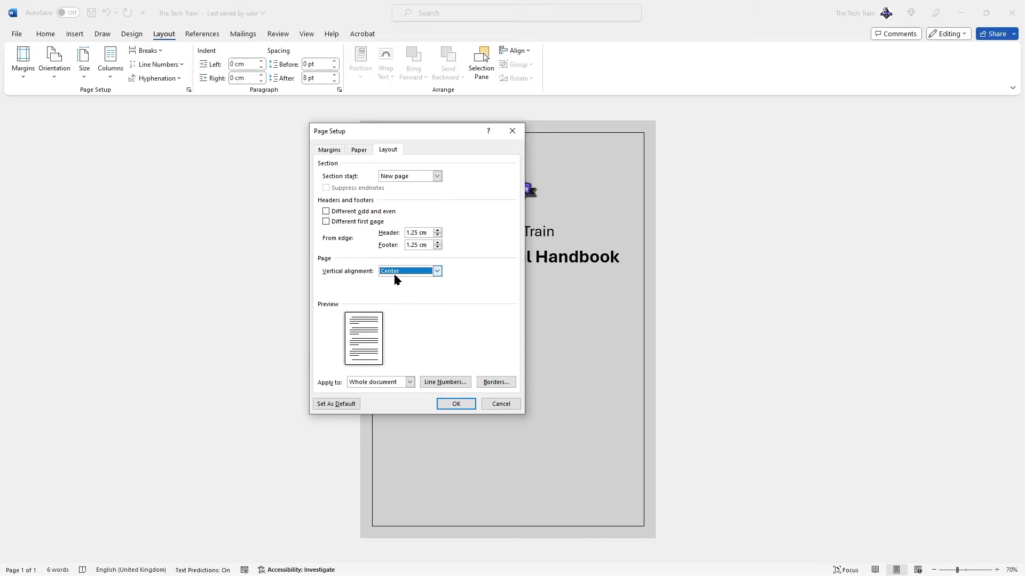
pyautogui.click(456, 405)
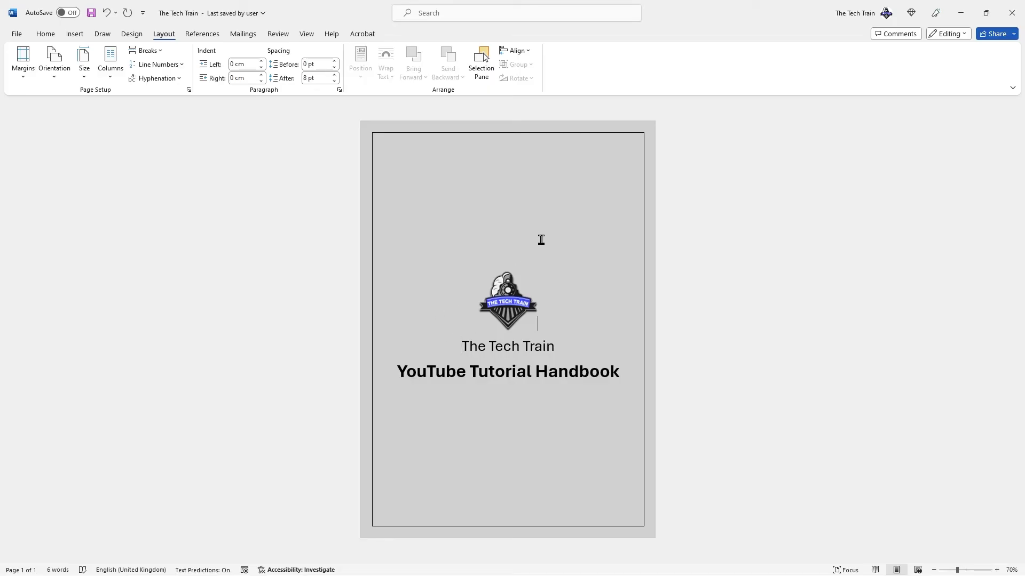
# Step: Enlarge the Tech Train logo by dragging its top-left corner
pyautogui.click(523, 302)
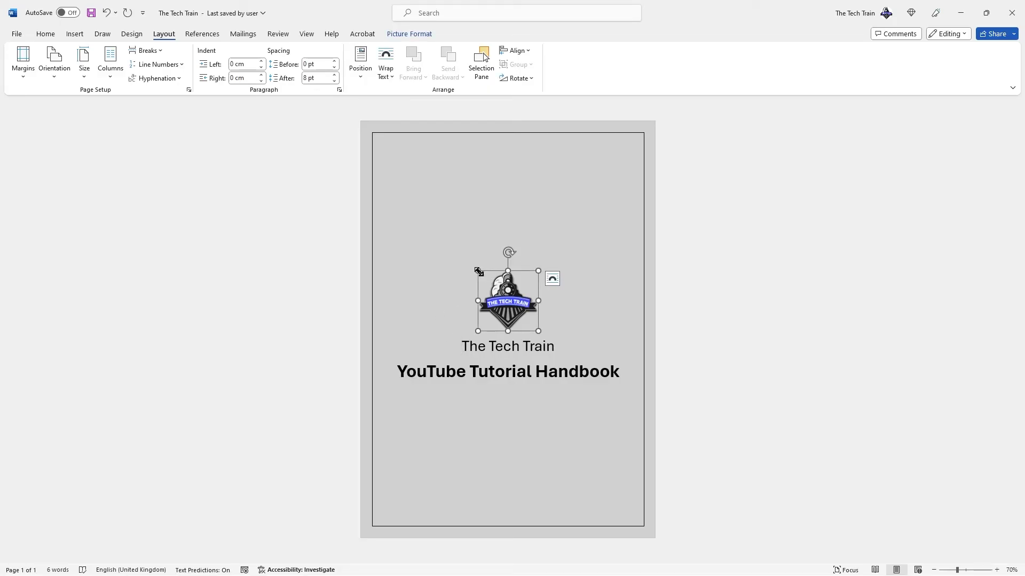
pyautogui.moveTo(479, 270); pyautogui.dragTo(429, 231)
pyautogui.click(713, 296)
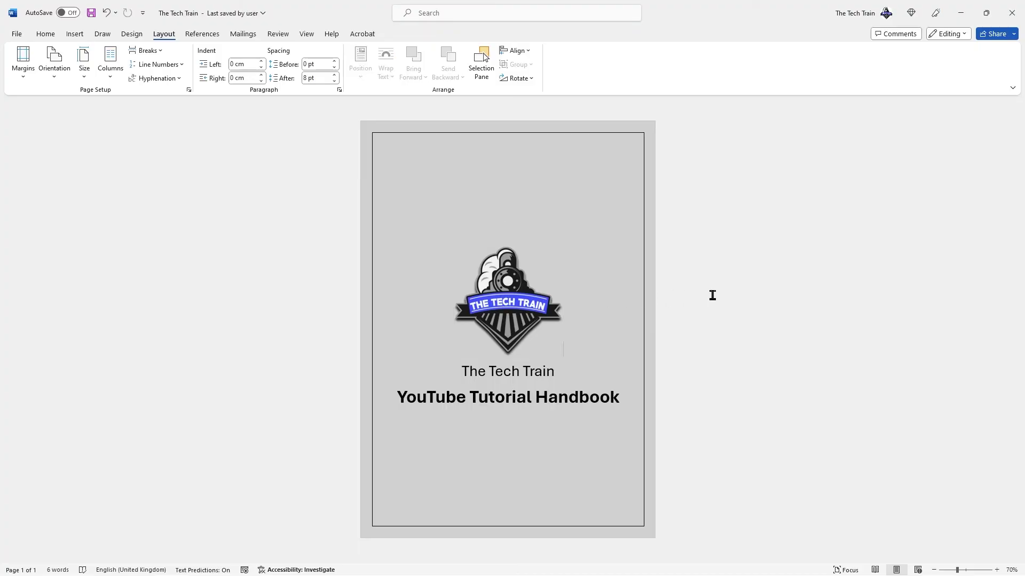
# Step: Shrink the 'YouTube Tutorial Handbook' subtitle and start a new line below it
pyautogui.tripleClick(520, 406)
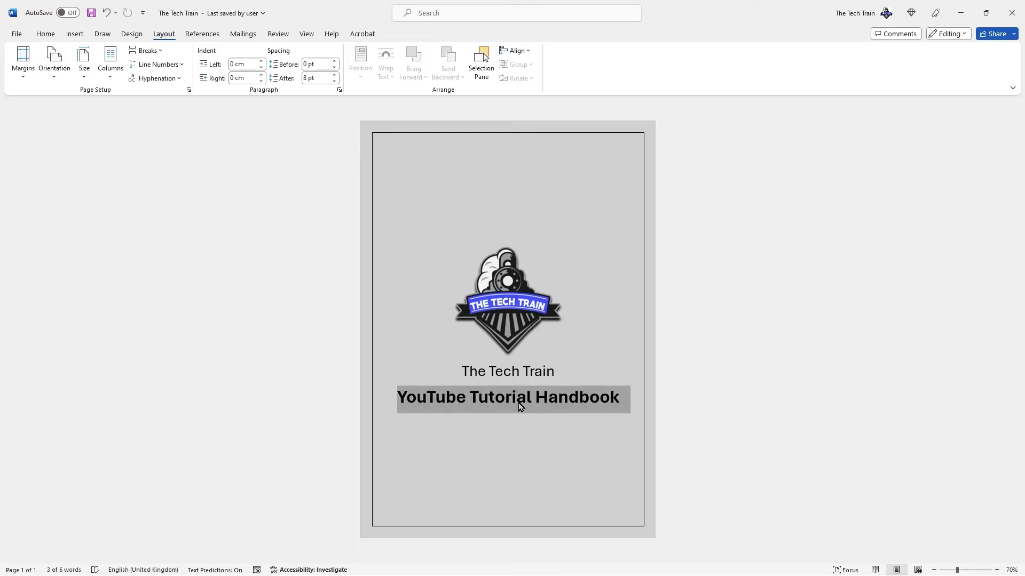
pyautogui.hotkey('ctrl', '[')
pyautogui.hotkey('ctrl', '[')
pyautogui.hotkey('ctrl', '[')
pyautogui.hotkey('ctrl', '[')
pyautogui.hotkey('ctrl', '[')
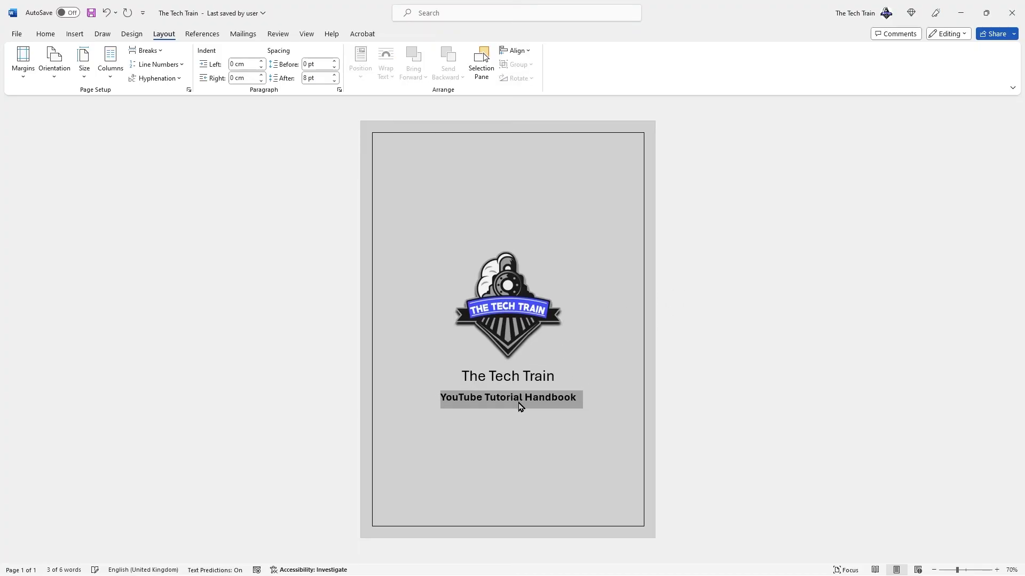
pyautogui.click(596, 396)
pyautogui.press('Return')
pyautogui.write('gf')
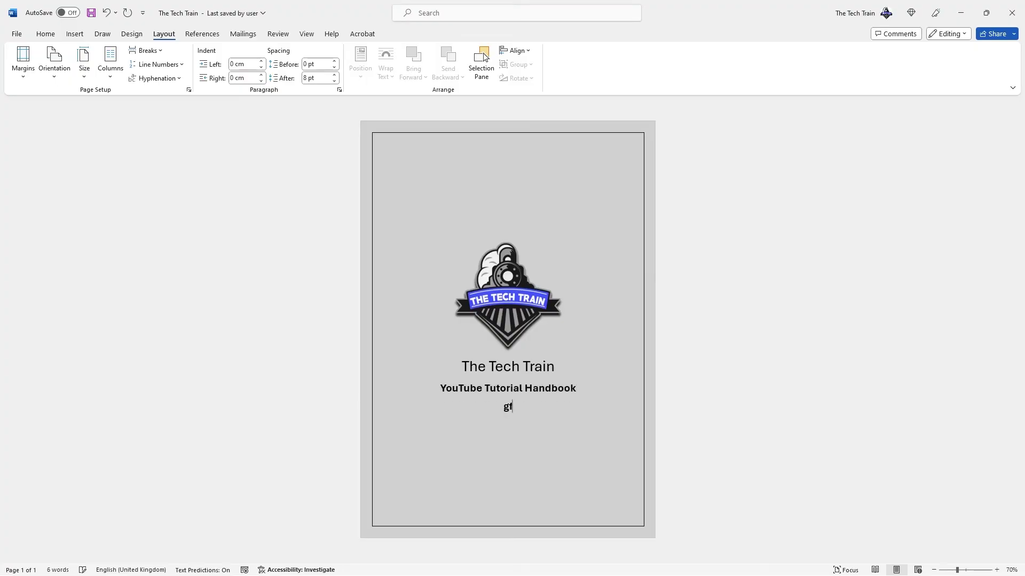
pyautogui.write('gffgfgdf')
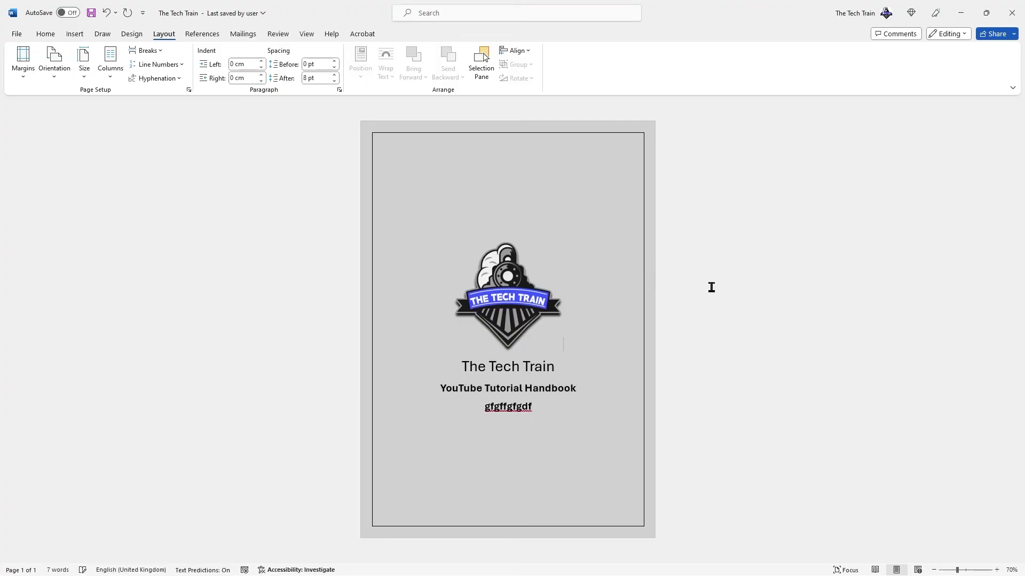